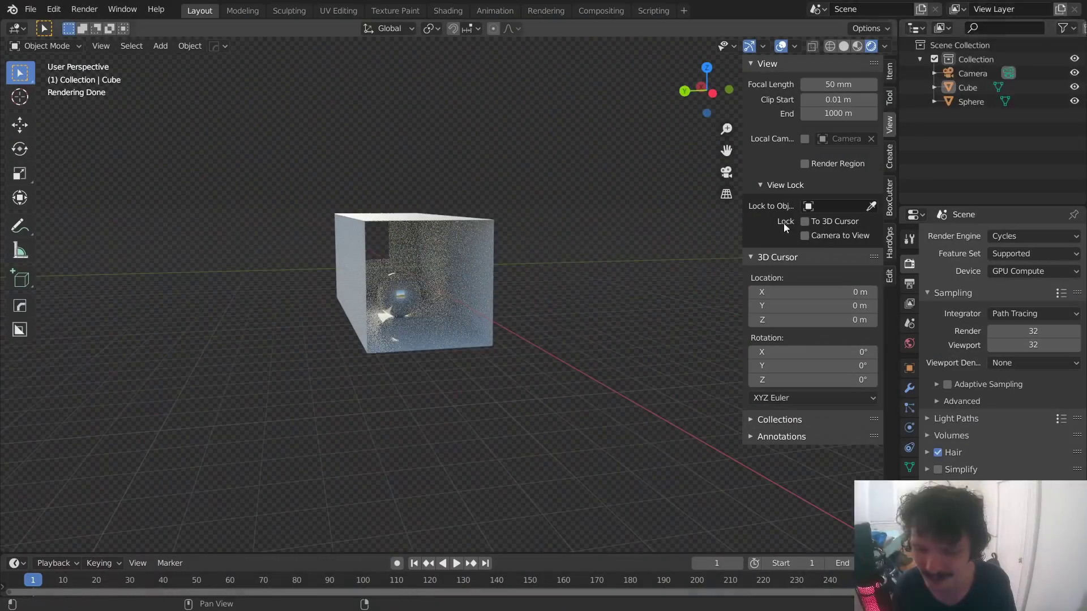
Widen the properties editor so the Cycles render setting names are fully readable.
middle_click_drag(453, 277, 382, 280)
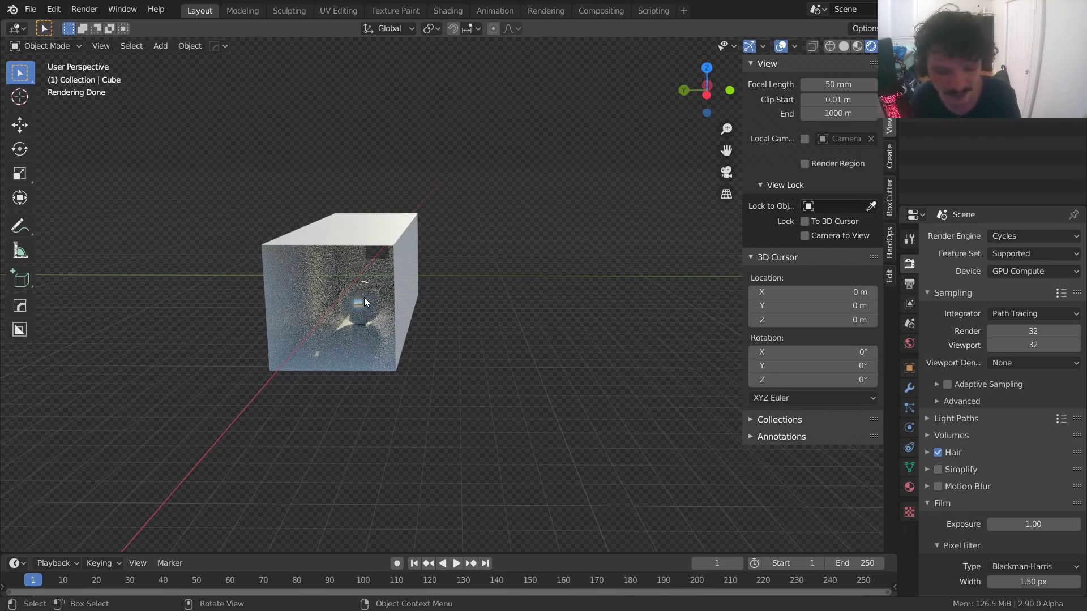
mouse_move(364, 297)
middle_mouse_down()
mouse_move(399, 278)
mouse_move(395, 289)
mouse_move(426, 304)
mouse_move(408, 301)
middle_mouse_up()
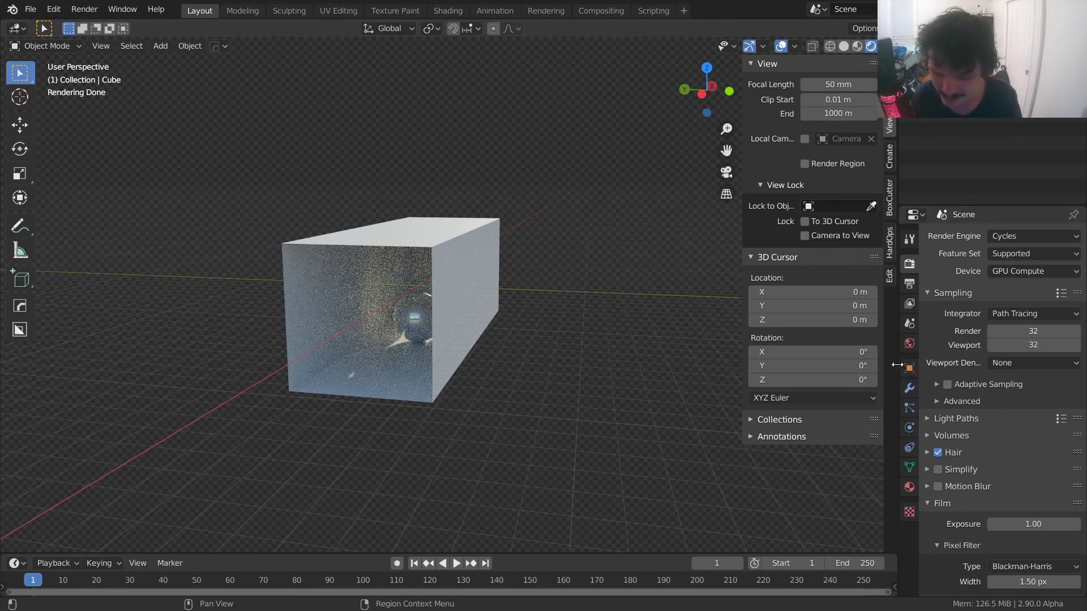
left_click_drag(898, 368, 799, 367)
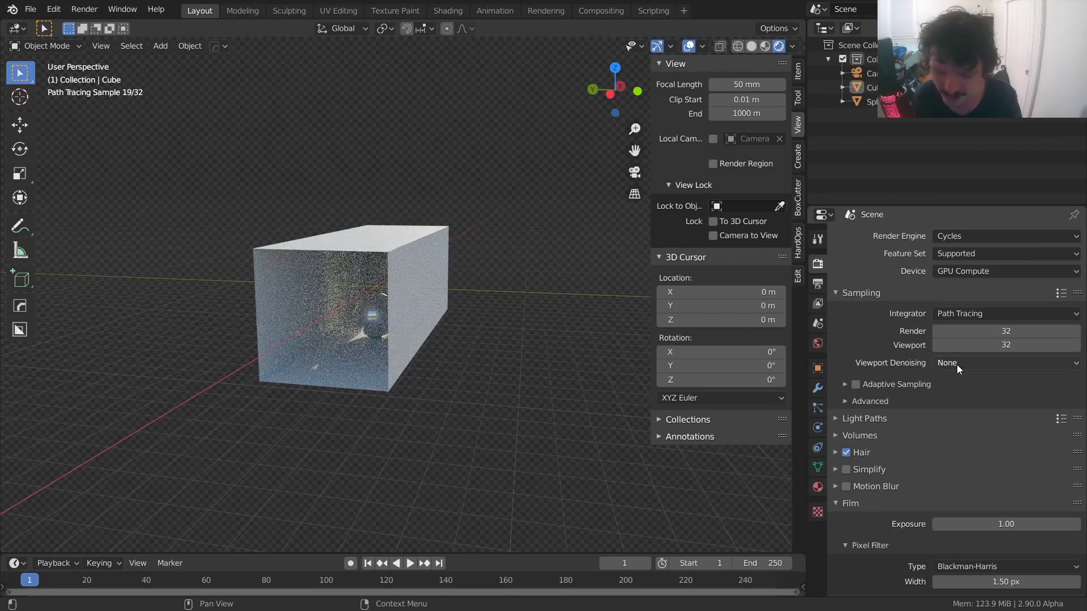
Check the Cycles render devices in the system preferences.
left_click(54, 9)
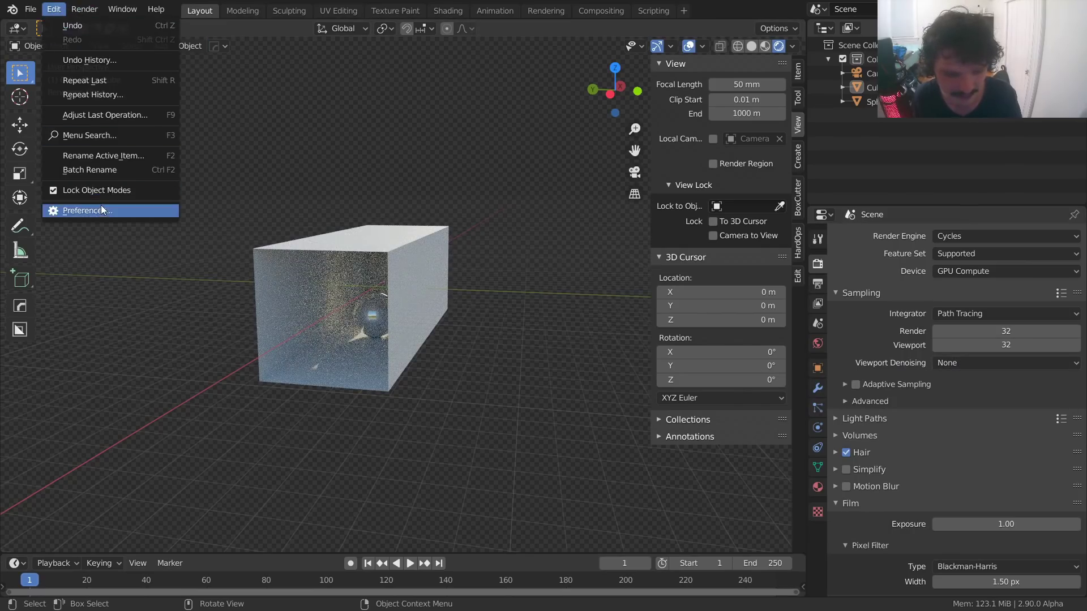
left_click(99, 206)
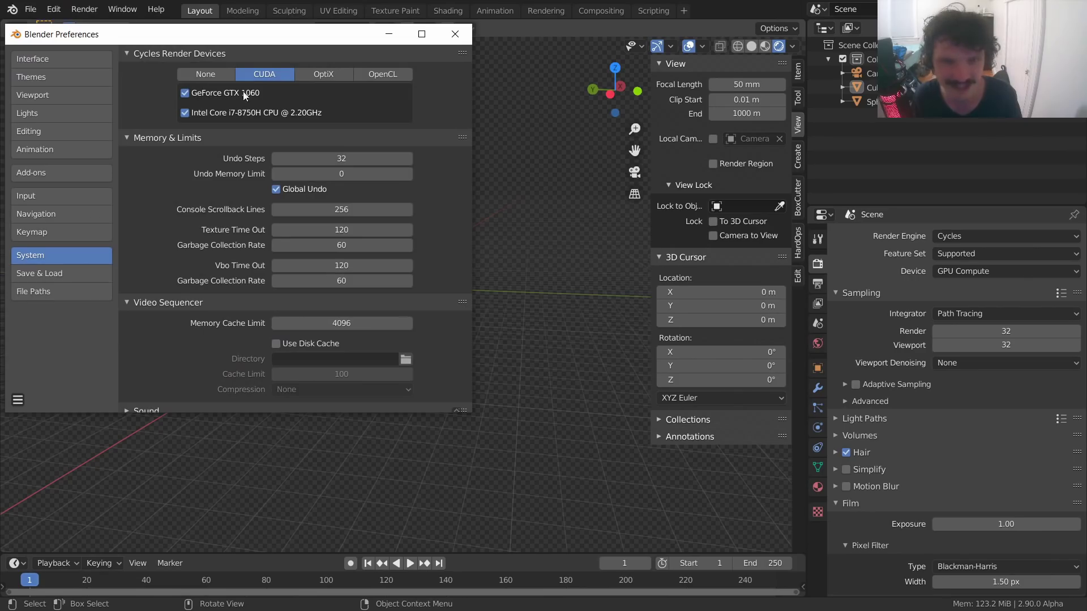
left_click(457, 34)
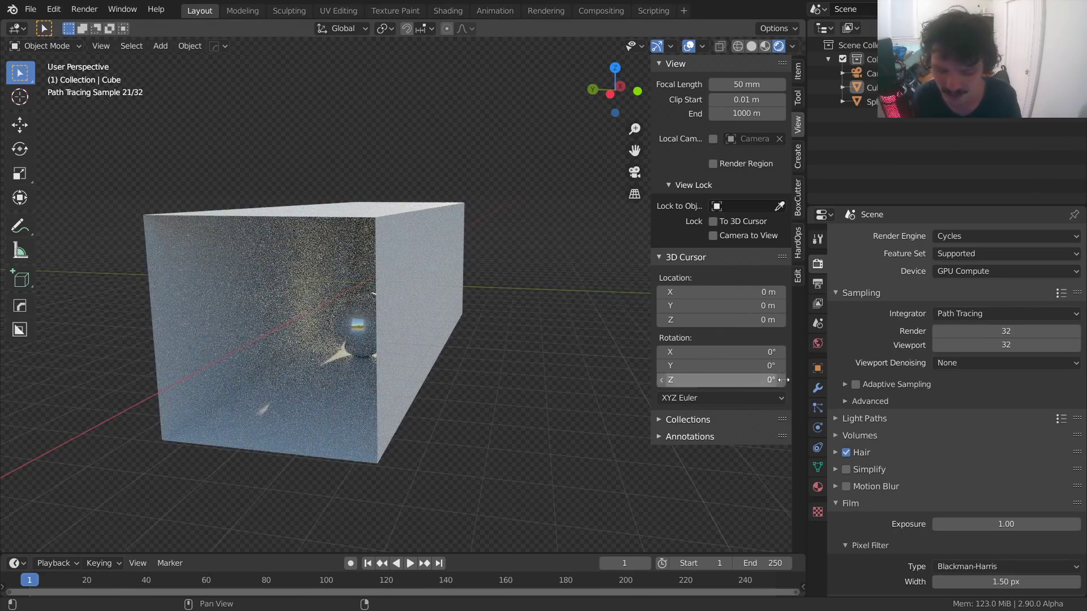
Set viewport denoising to OptiX AI-Accelerated and inspect the box interior and glass sphere in the rendered view.
left_click(971, 365)
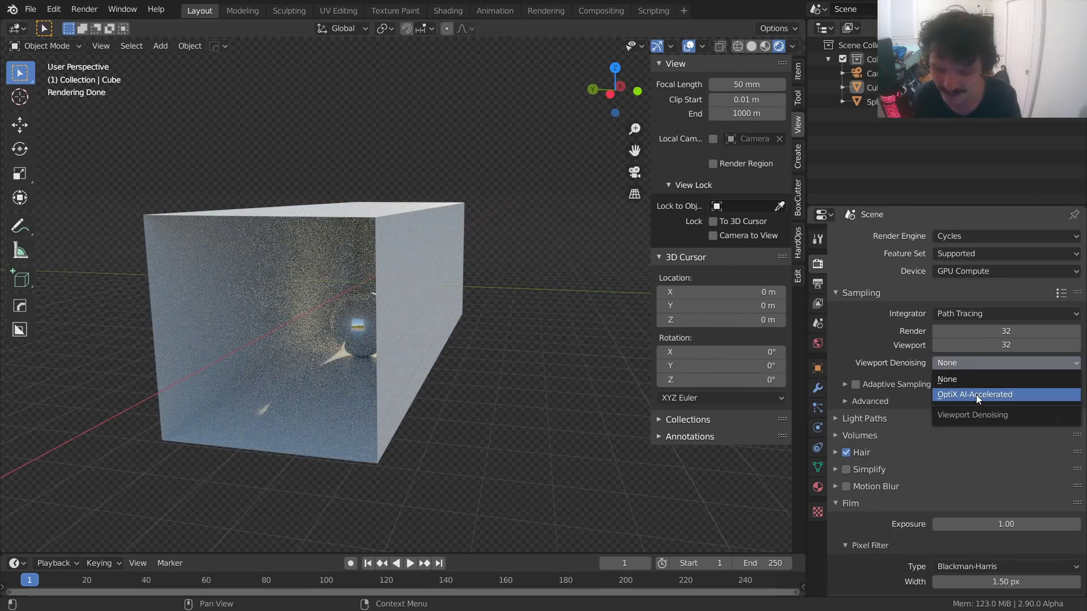
left_click(976, 396)
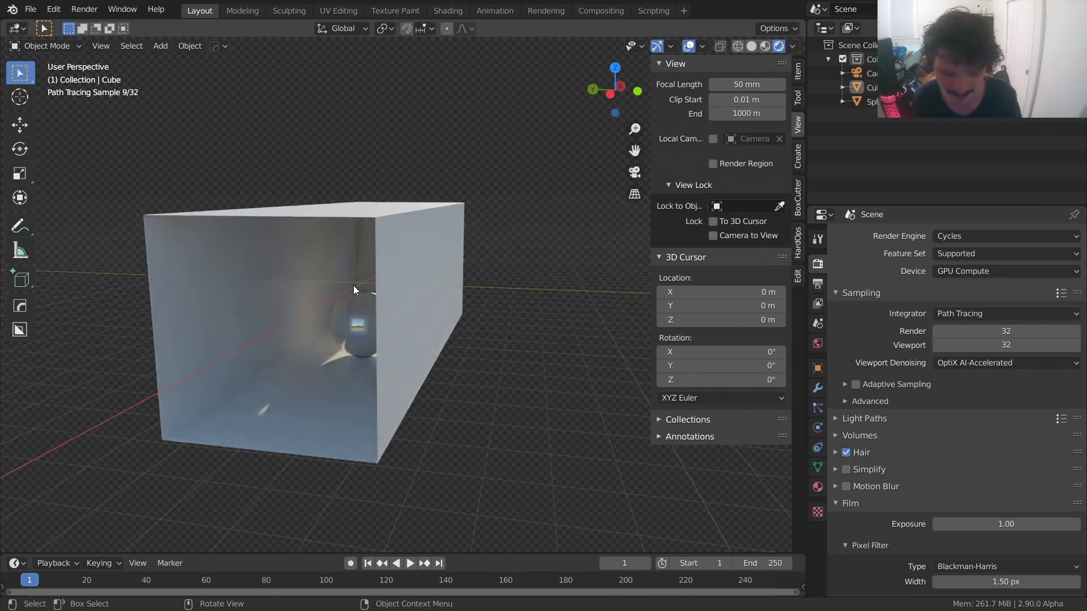
middle_click_drag(355, 289, 509, 282)
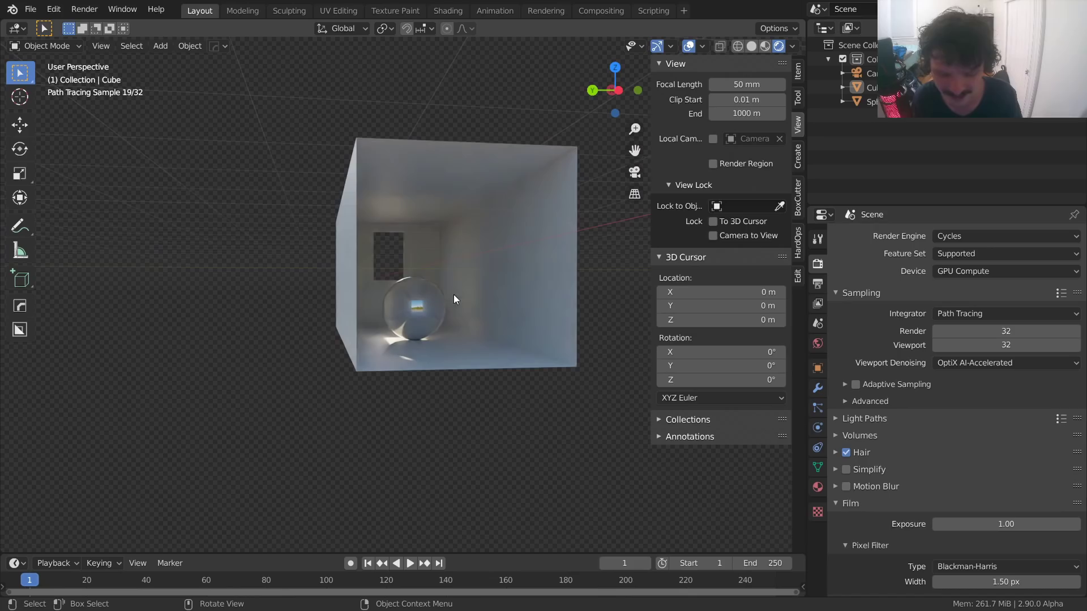
middle_click_drag(445, 288, 369, 316)
Compare the view with viewport denoising set to None against OptiX AI-Accelerated, ending on OptiX AI-Accelerated.
left_click(978, 363)
left_click(980, 380)
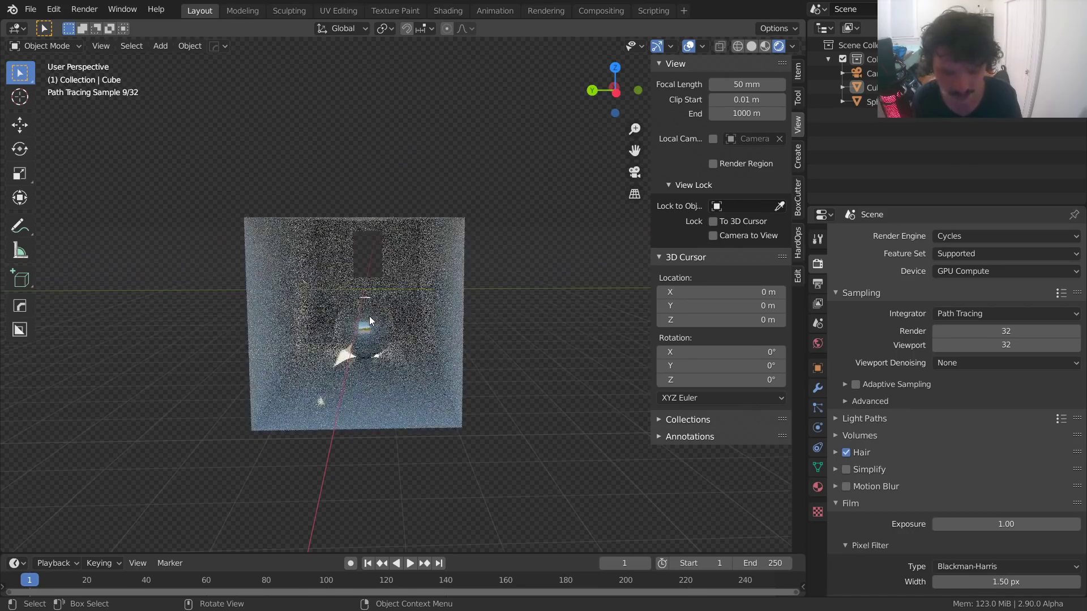
left_click(977, 363)
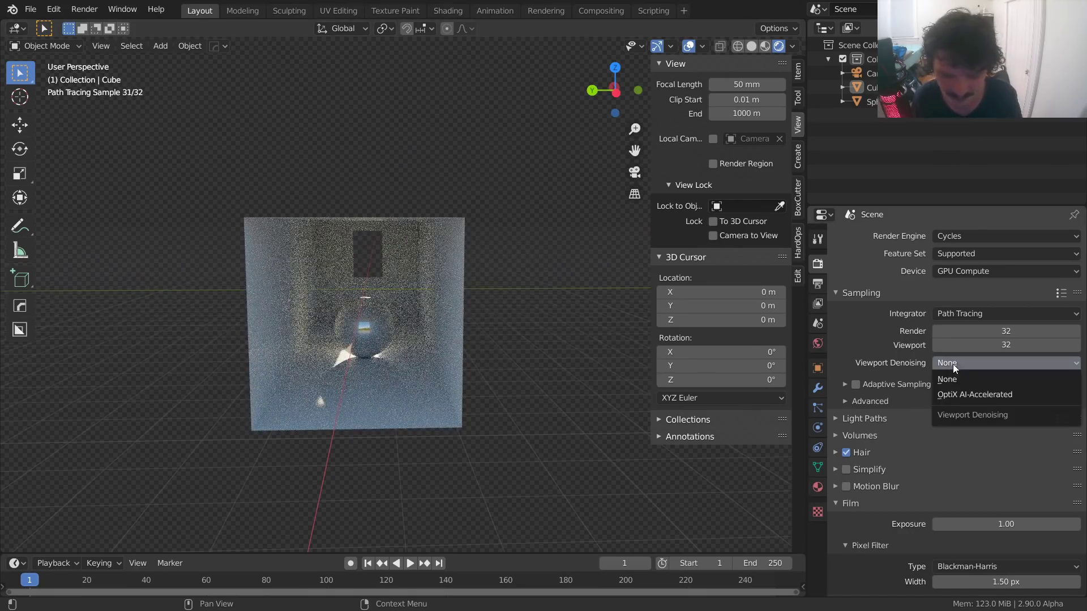
left_click(963, 394)
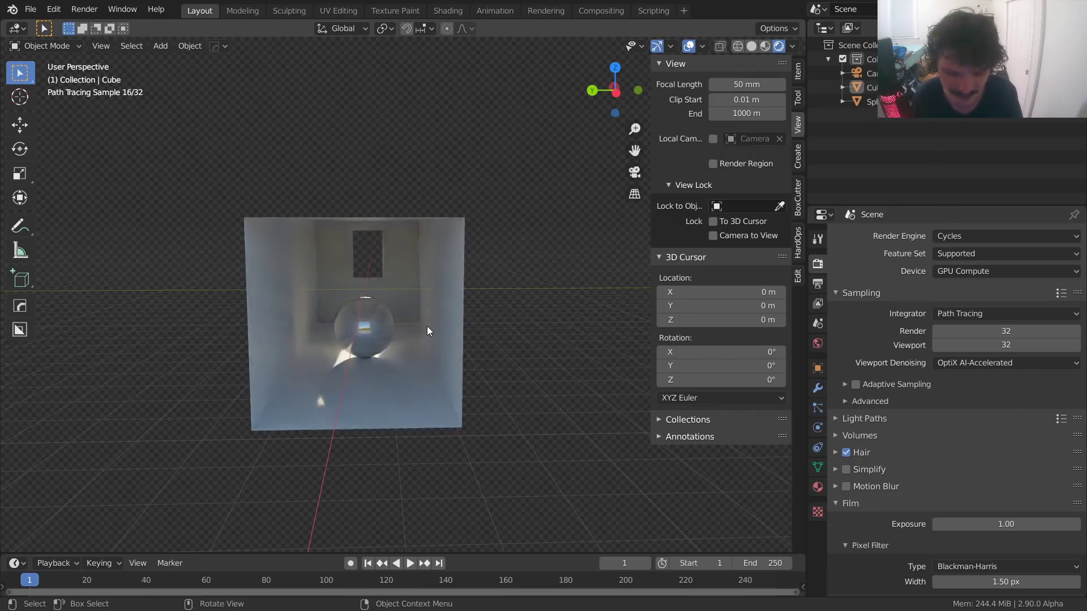
Hide the viewport overlays and set both the render and viewport samples to 2.
left_click(690, 46)
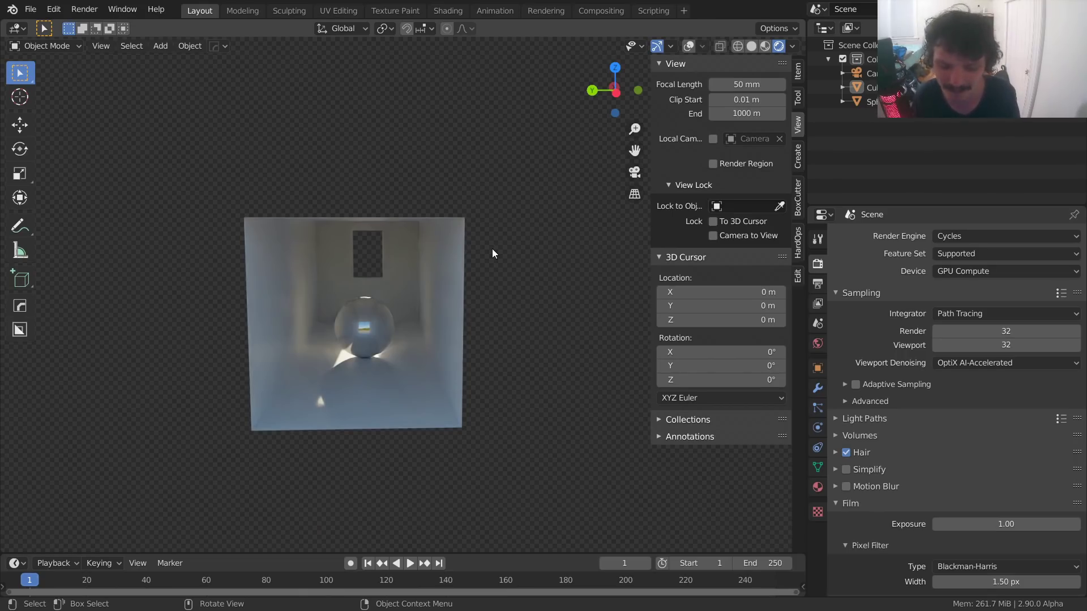
left_click_drag(997, 332, 996, 345)
type("2")
key("Return")
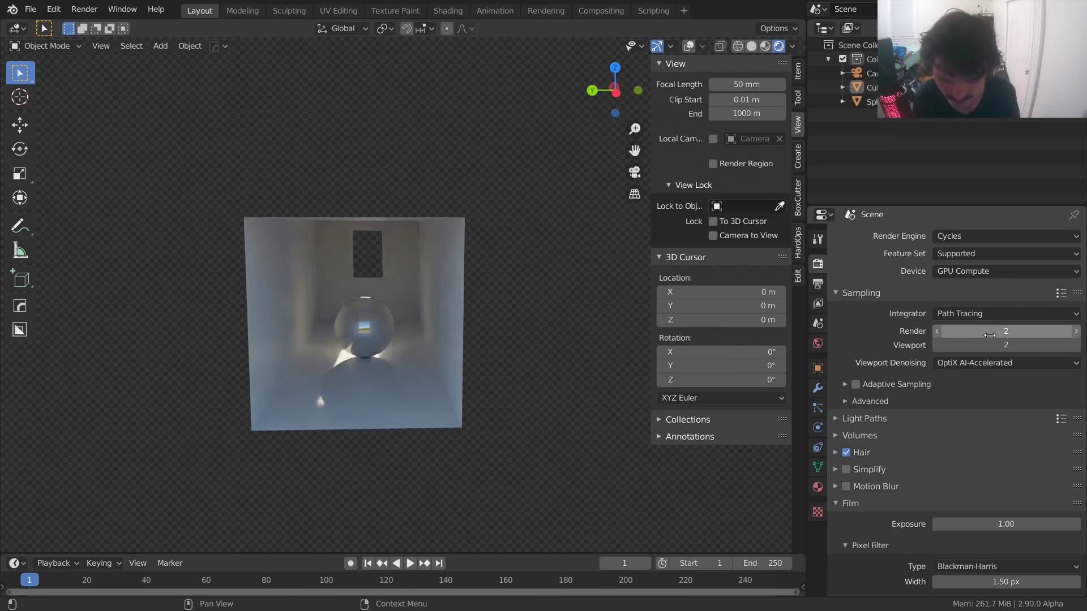
middle_click_drag(351, 331, 393, 304)
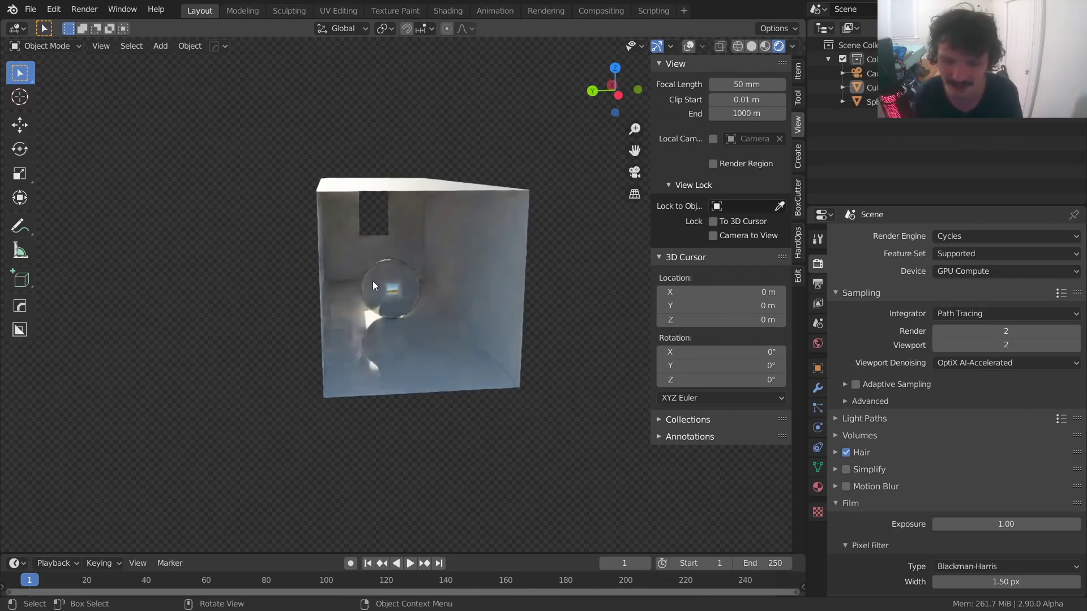
middle_click_drag(411, 266, 417, 273)
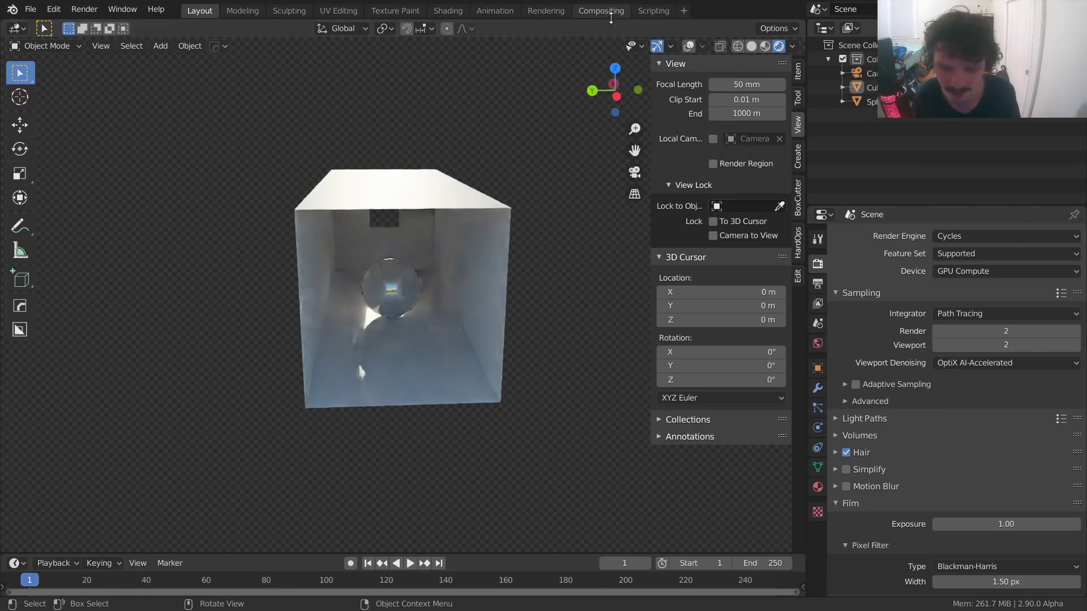
Enable compositing nodes in the Compositing workspace and move the Render Layers node away from the Composite node.
left_click(601, 11)
left_click(167, 29)
left_click_drag(218, 254, 376, 142)
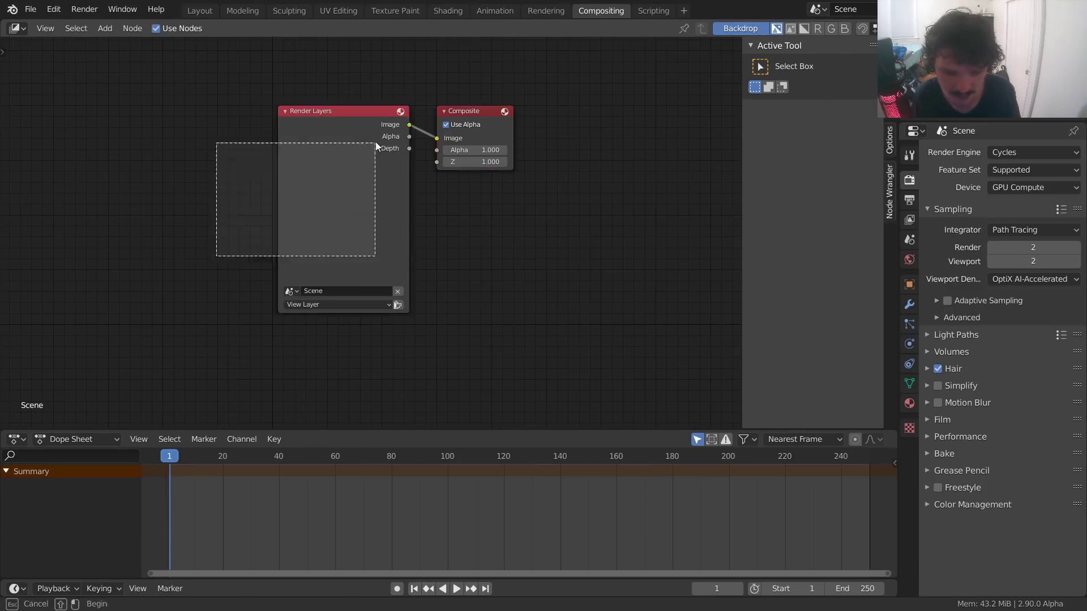
left_click_drag(351, 187, 132, 187)
middle_click_drag(287, 170, 449, 177)
Connect a Viewer node to the Render Layers image output and add a shared reroute point to the Composite and Viewer links.
left_click(308, 121, "ctrl+shift")
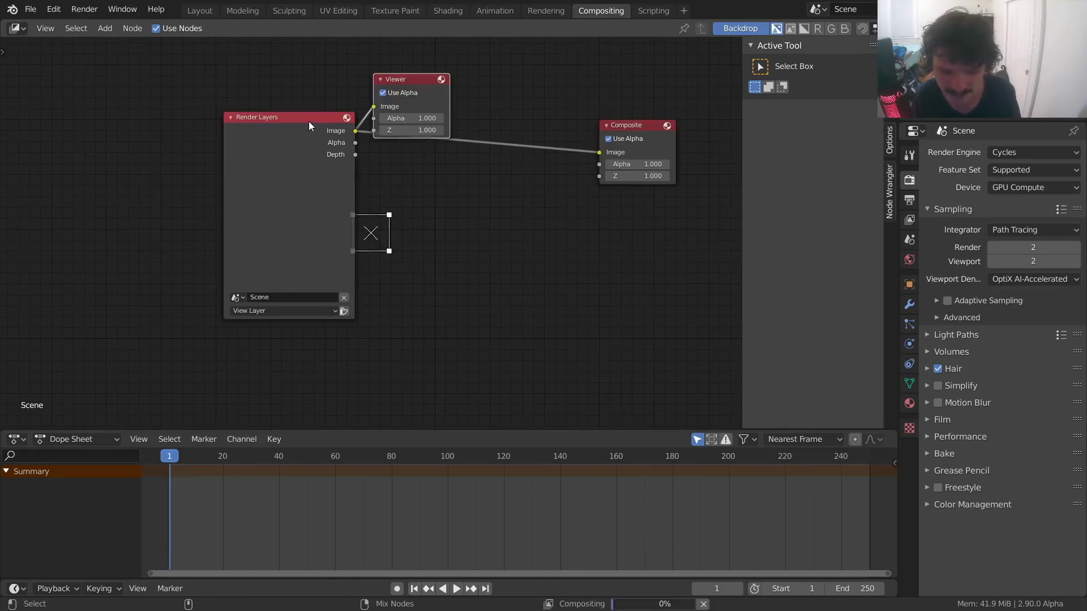
right_click_drag(547, 245, 515, 90, "shift")
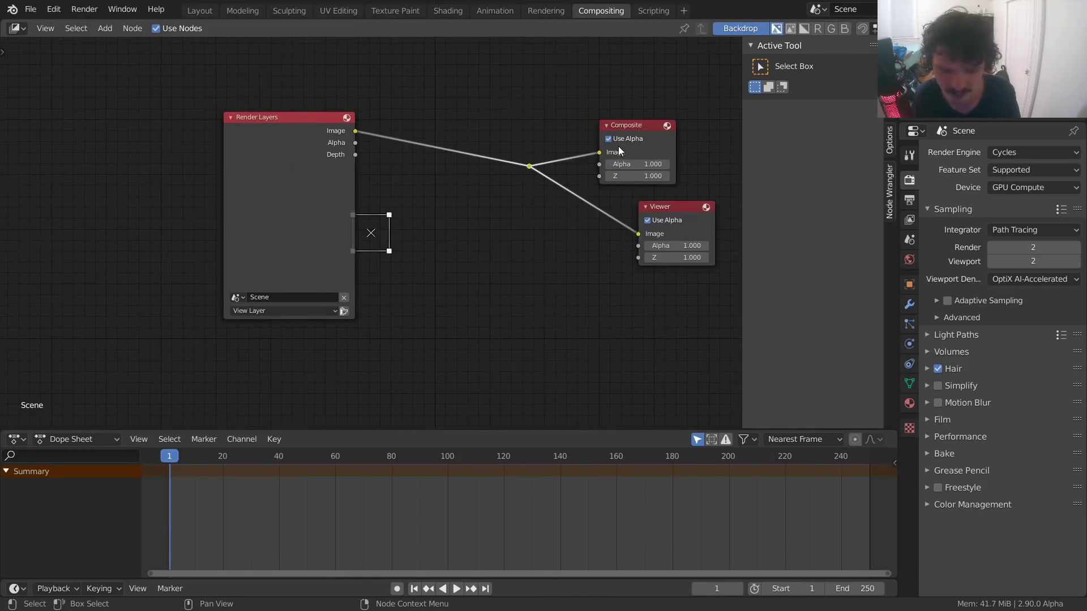
middle_click_drag(577, 141, 488, 146)
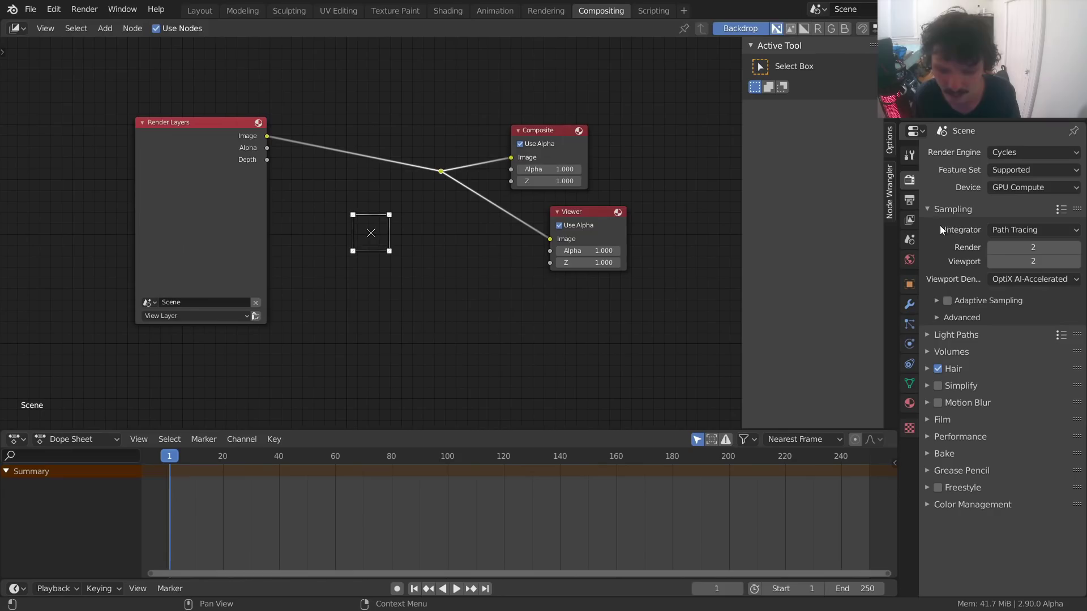
Turn the Denoising Data pass on and back off in the view layer properties.
left_click(910, 221)
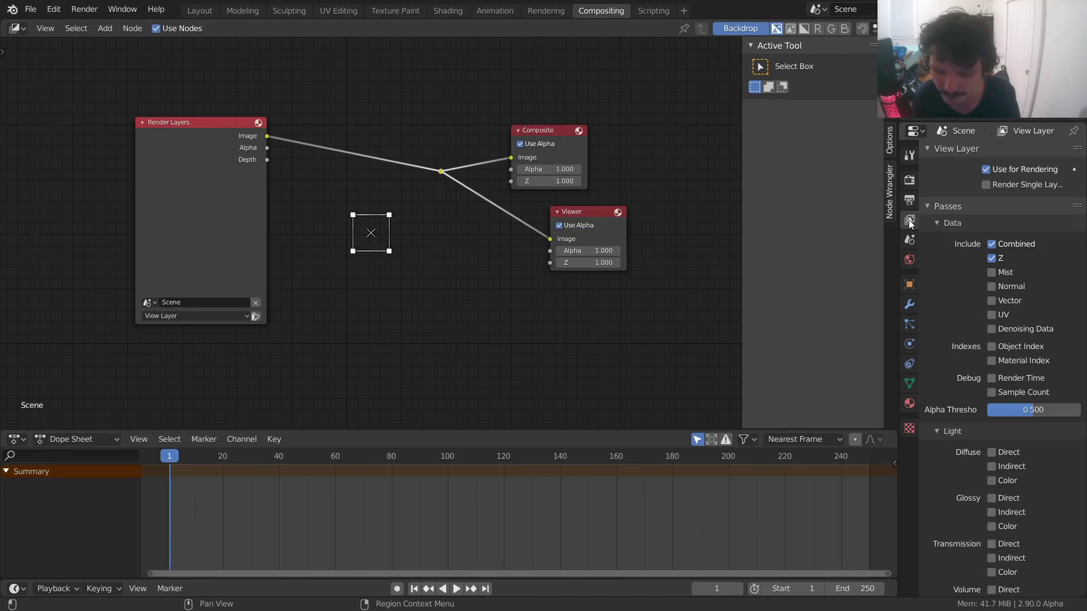
scroll(997, 327, "down", 6)
scroll(989, 264, "up", 3)
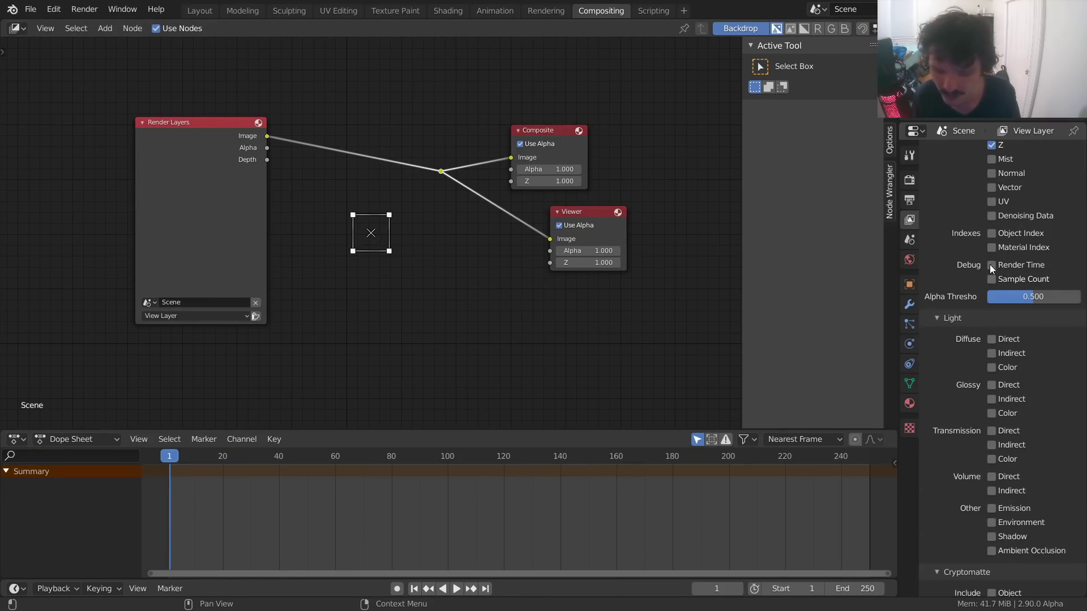
left_click(992, 216)
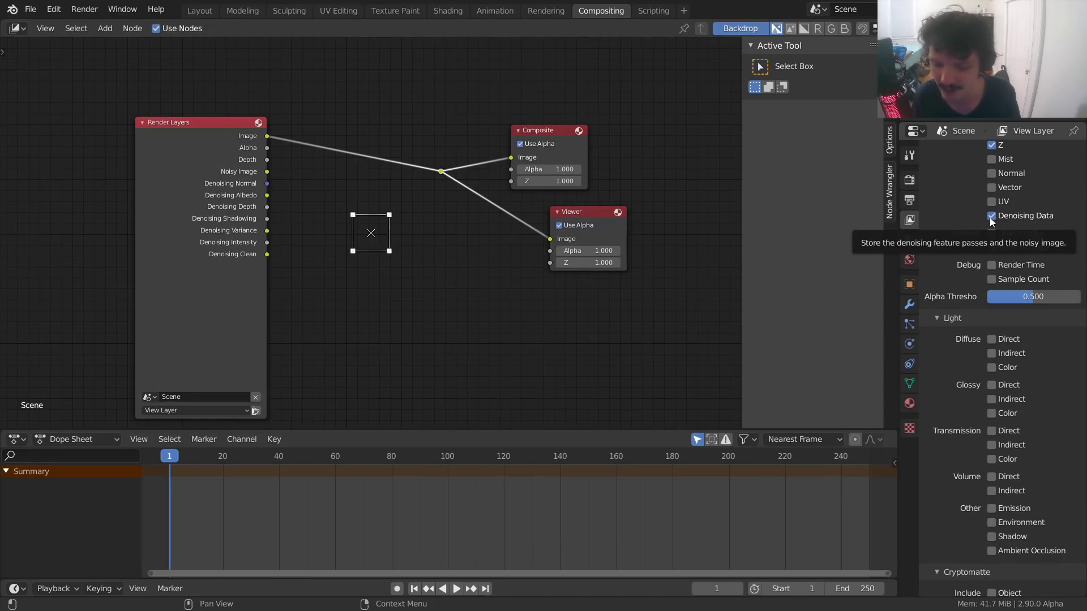
left_click(991, 216)
Enable OptiX AI-Accelerated denoising for the view layer with input passes set to Color + Albedo + Normal.
scroll(979, 276, "down", 8)
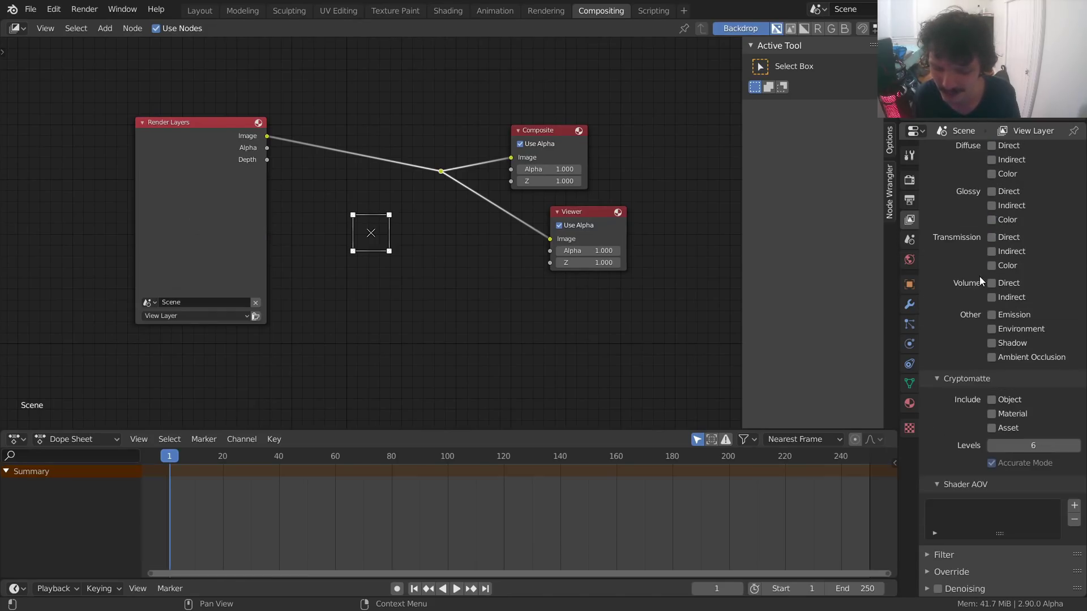
left_click(937, 590)
left_click(929, 590)
scroll(968, 483, "down", 6)
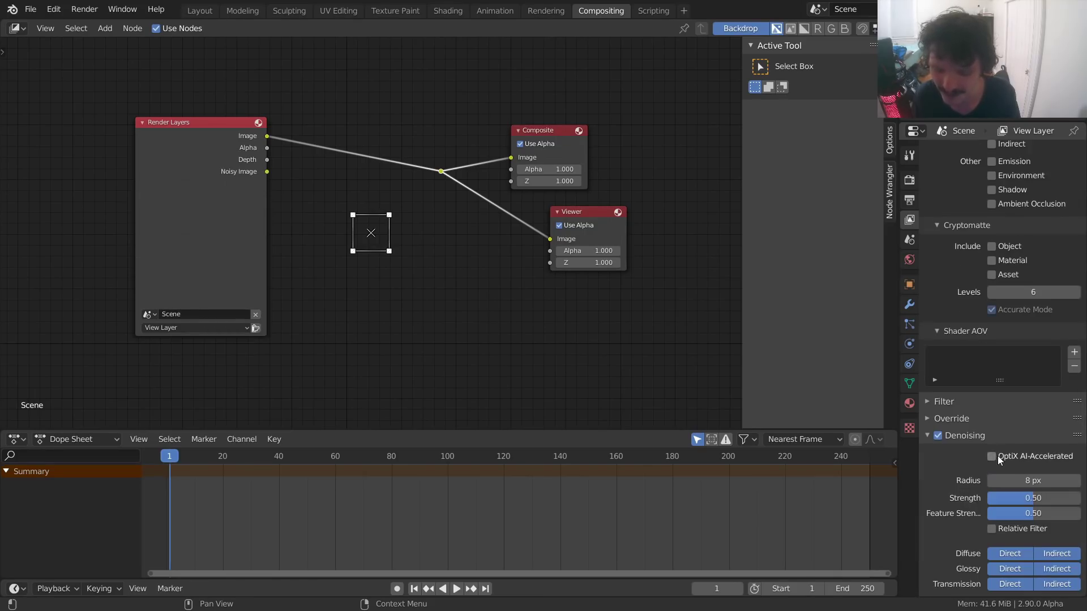
left_click(992, 458)
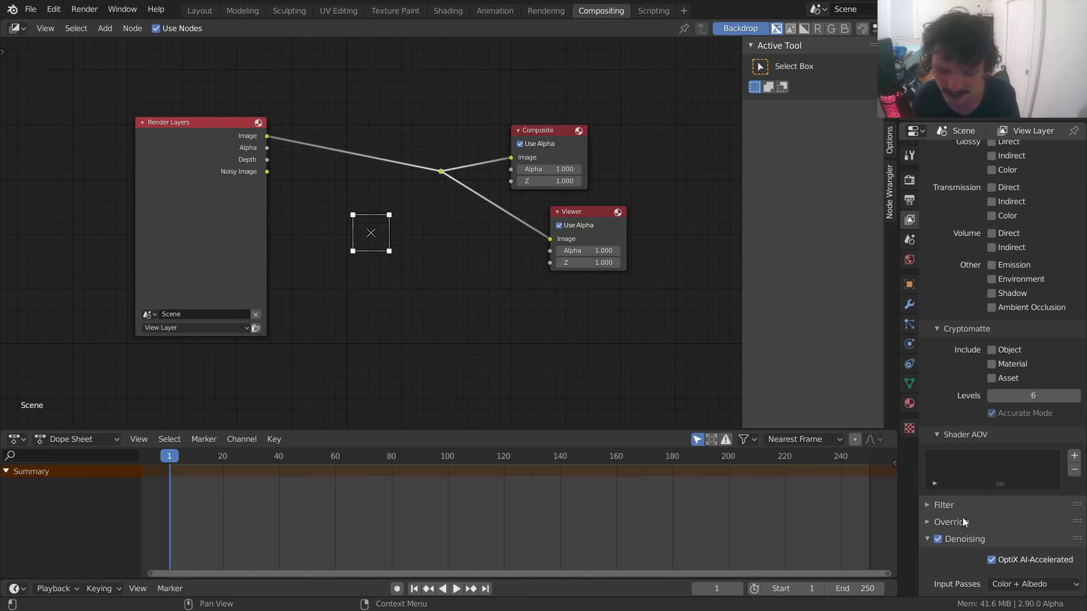
left_click(1031, 586)
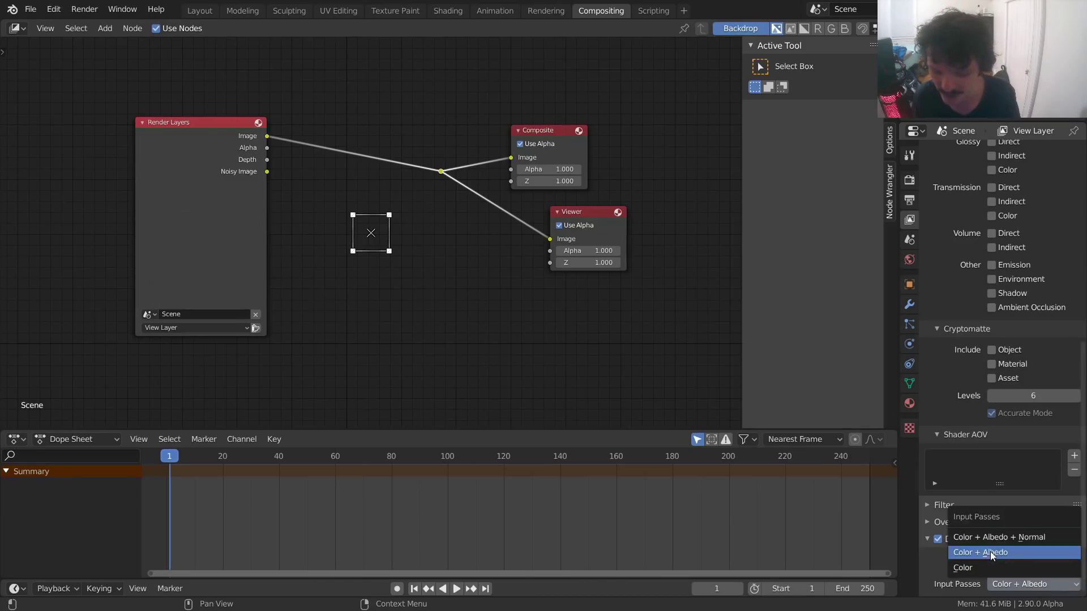
left_click(1005, 539)
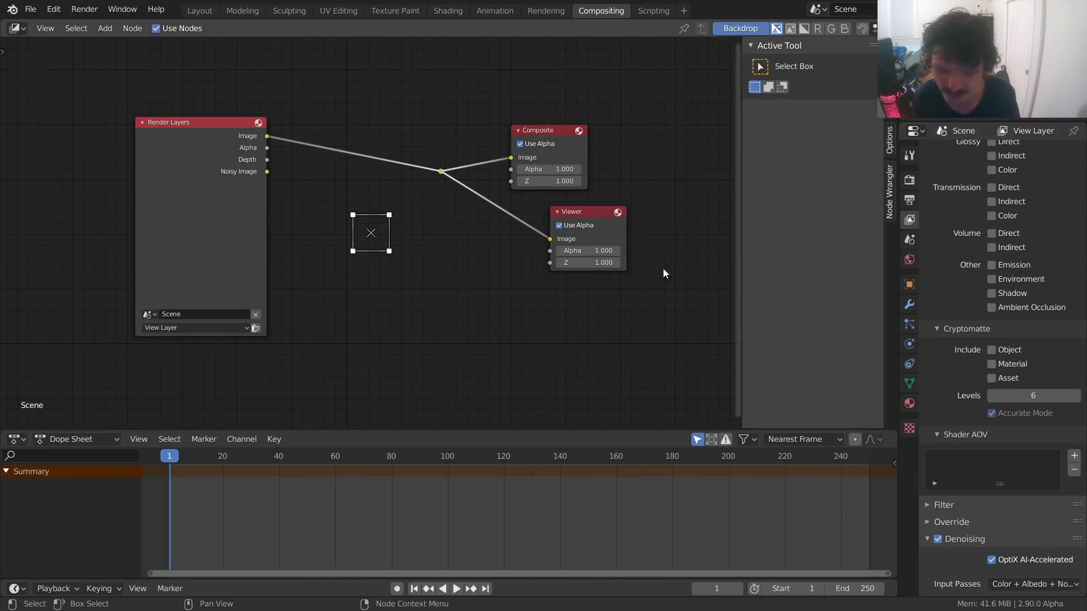
Render the scene image from the camera view in the Layout workspace and close the render window.
left_click(200, 11)
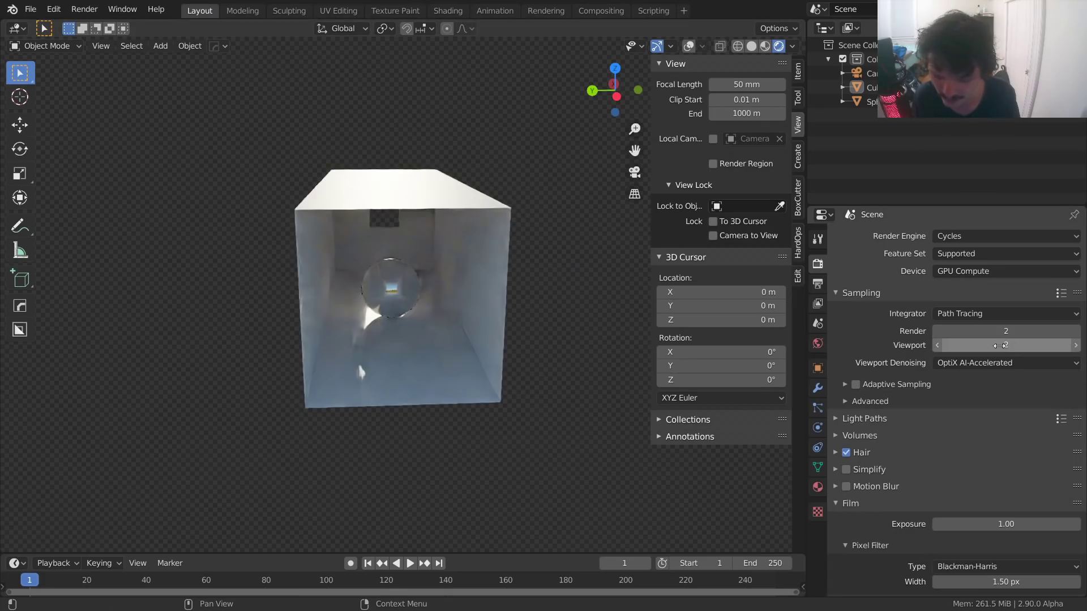
left_click(635, 171)
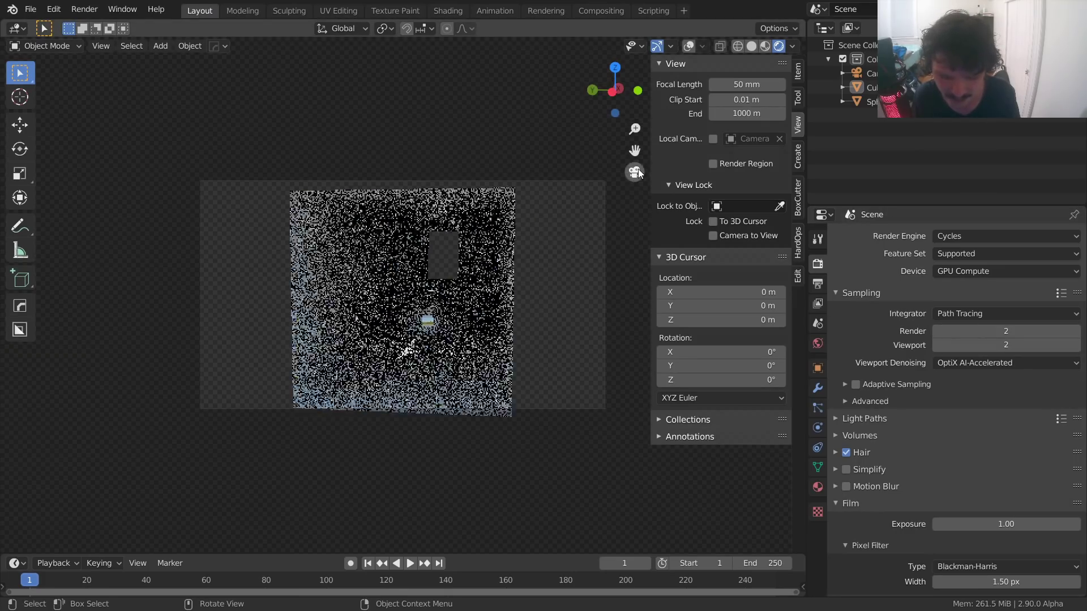
key("F12")
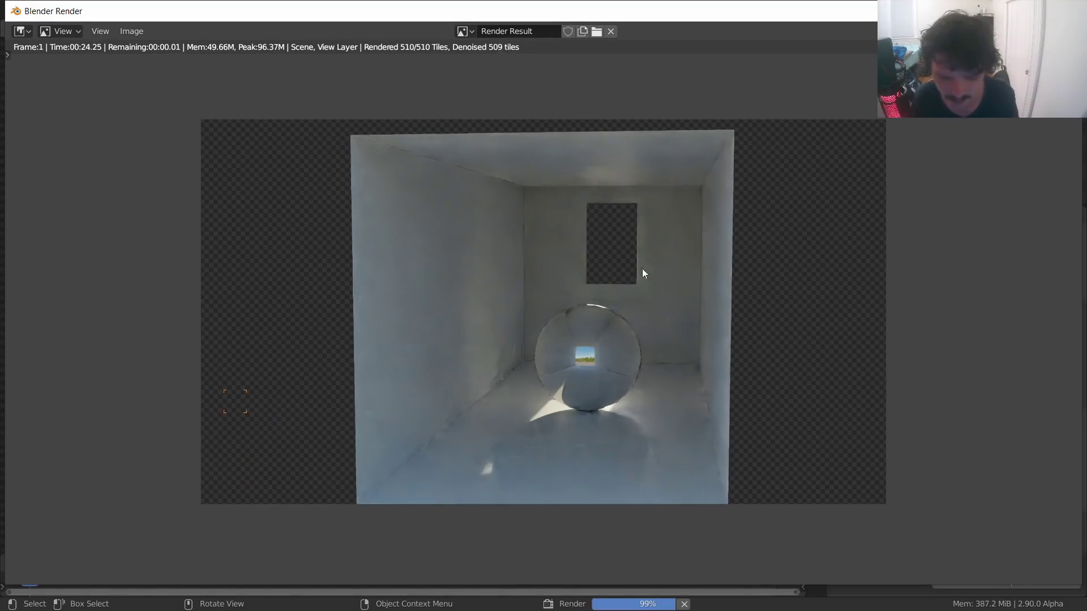
left_click(1064, 13)
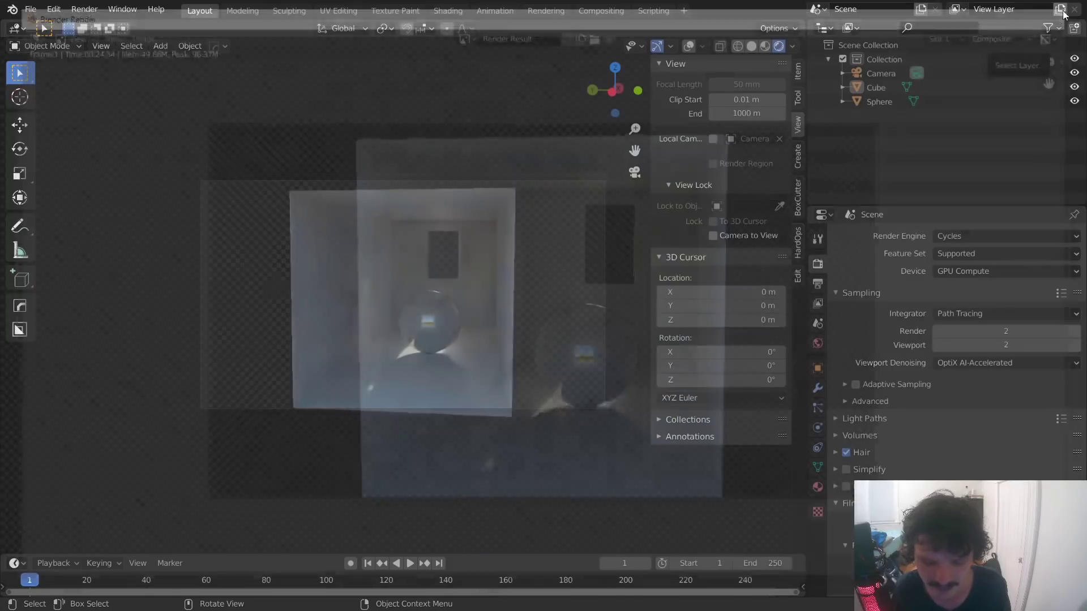
Move the Render Layers node off the rendered backdrop in the compositor and shrink the backdrop to fit the editor.
left_click(601, 10)
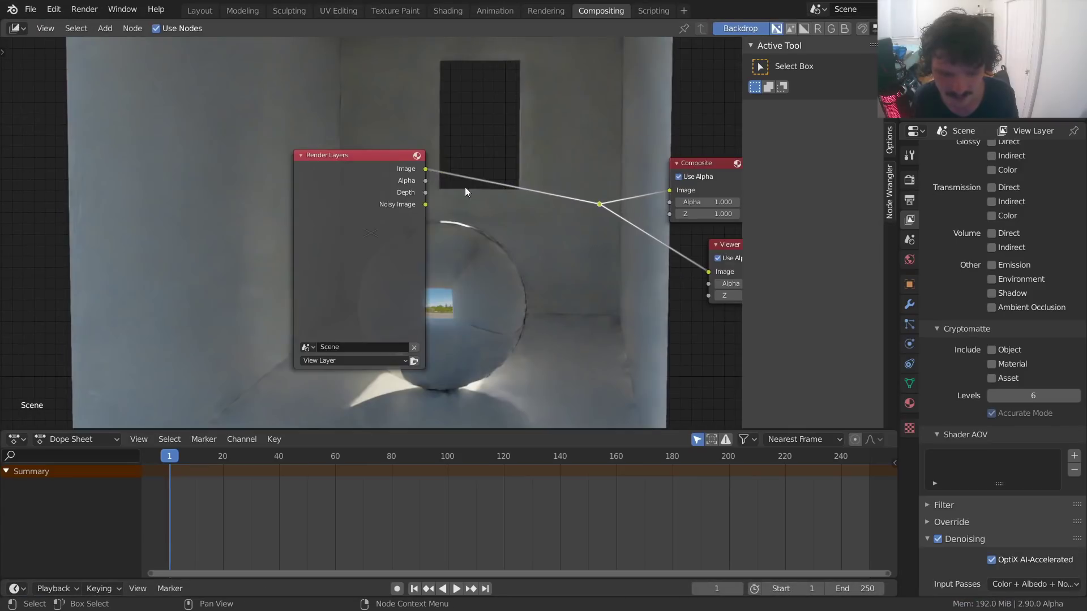
key("g")
left_click(287, 175)
key("v")
key("v")
key("v")
key("v")
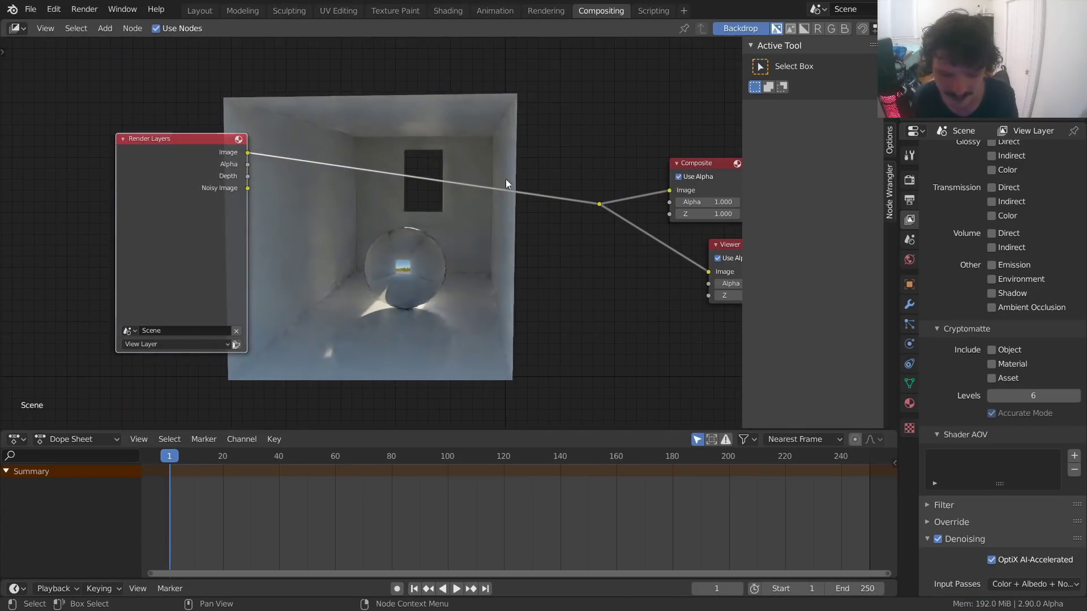
Cycle the compositor's Viewer through the Render Layers outputs to compare the Noisy Image with the denoised Image on the backdrop.
left_click(181, 160, "ctrl+shift")
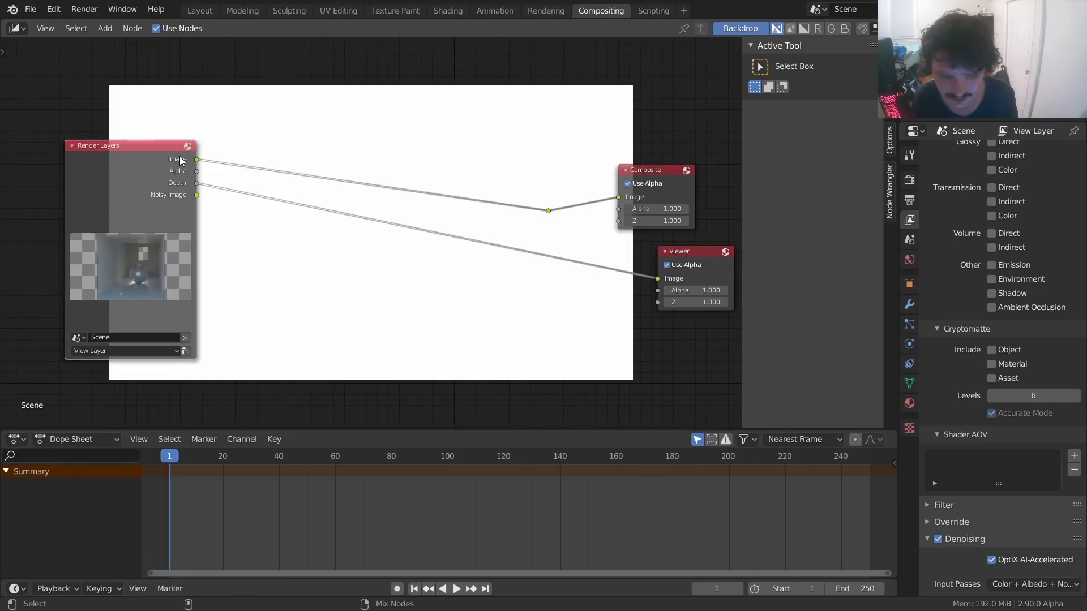
left_click(181, 161, "ctrl+shift")
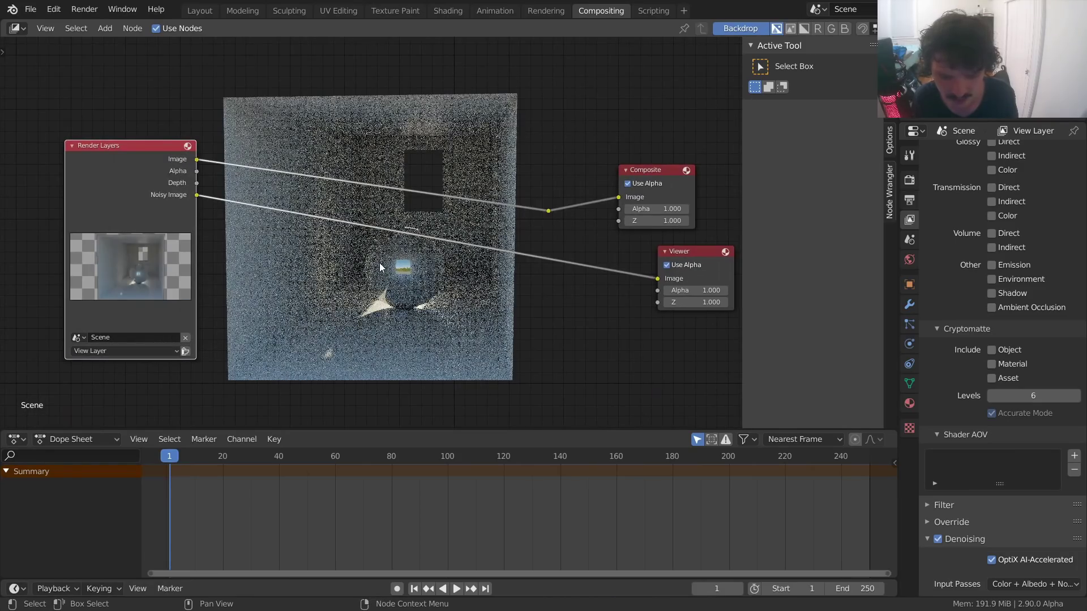
left_click(152, 155, "ctrl+shift")
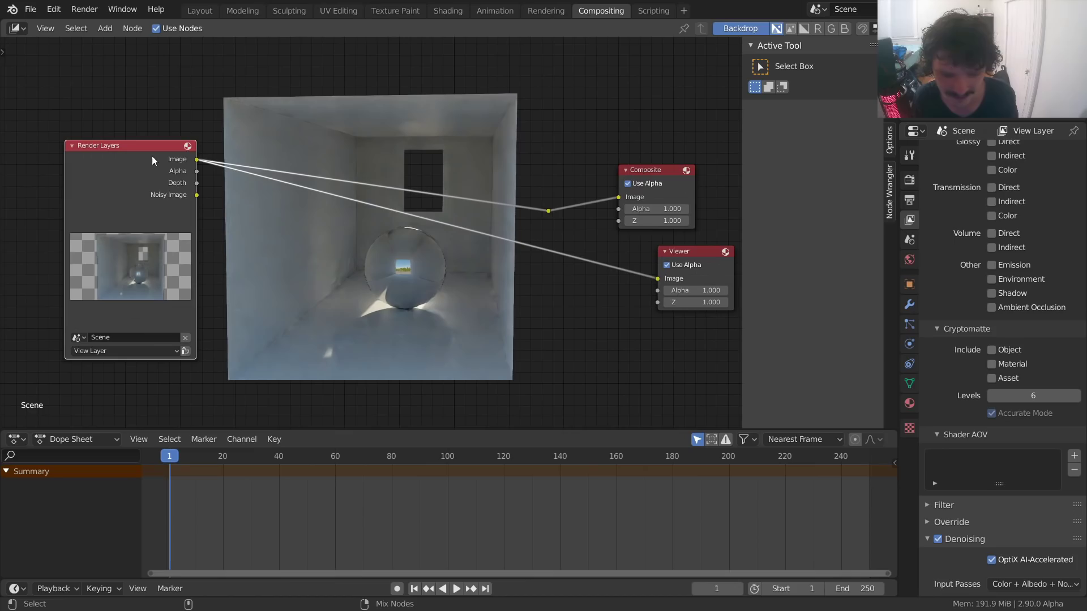
Return to the Layout workspace and set both the Render and Viewport samples to 40 to check the denoised preview.
left_click(200, 10)
middle_click_drag(447, 273, 464, 272)
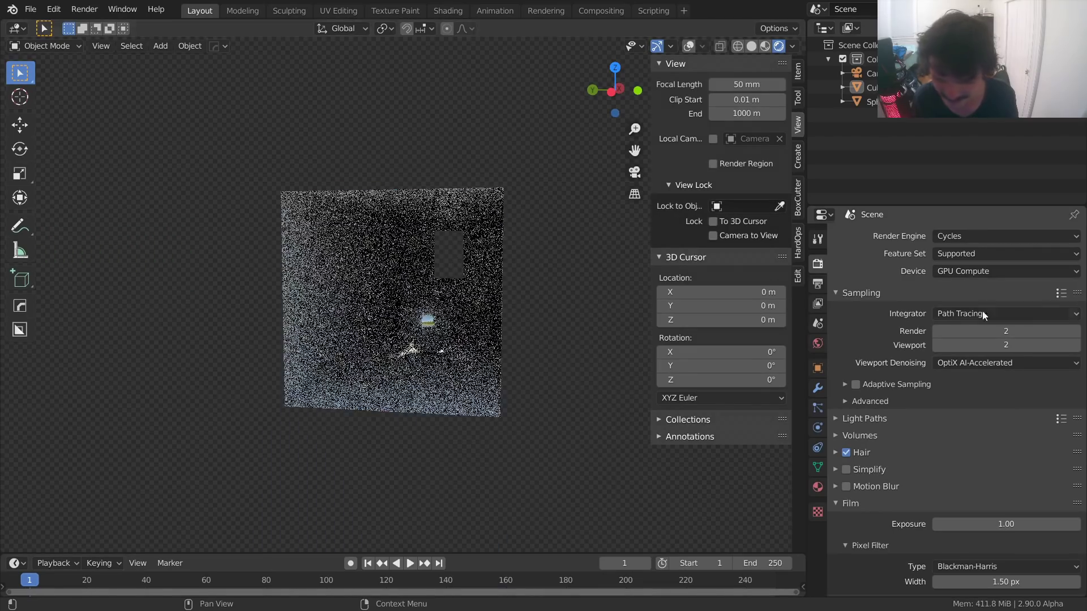
left_click(1008, 332)
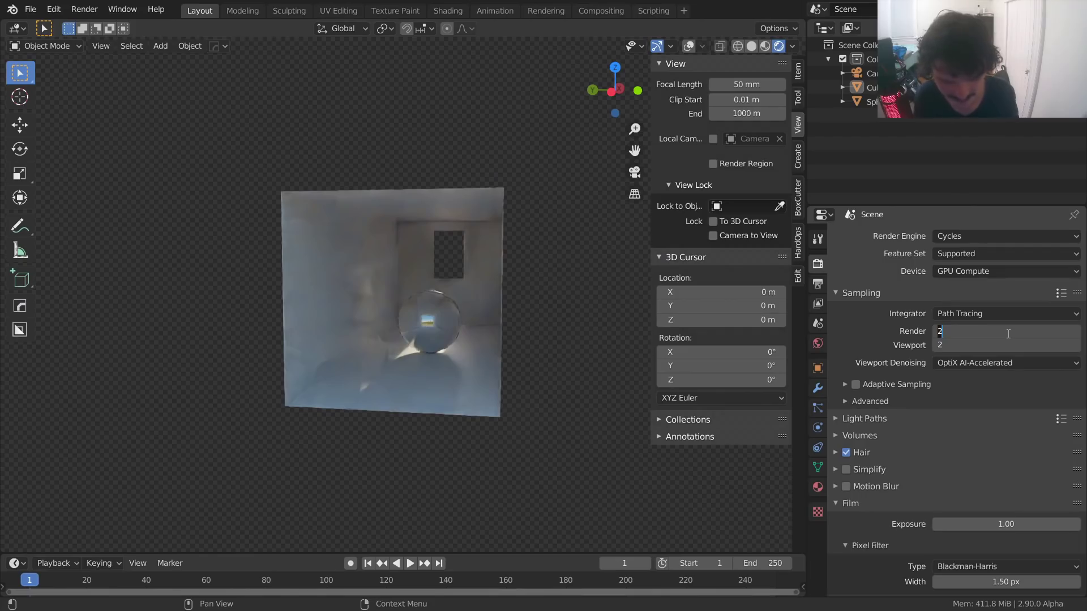
type("40")
key("Return")
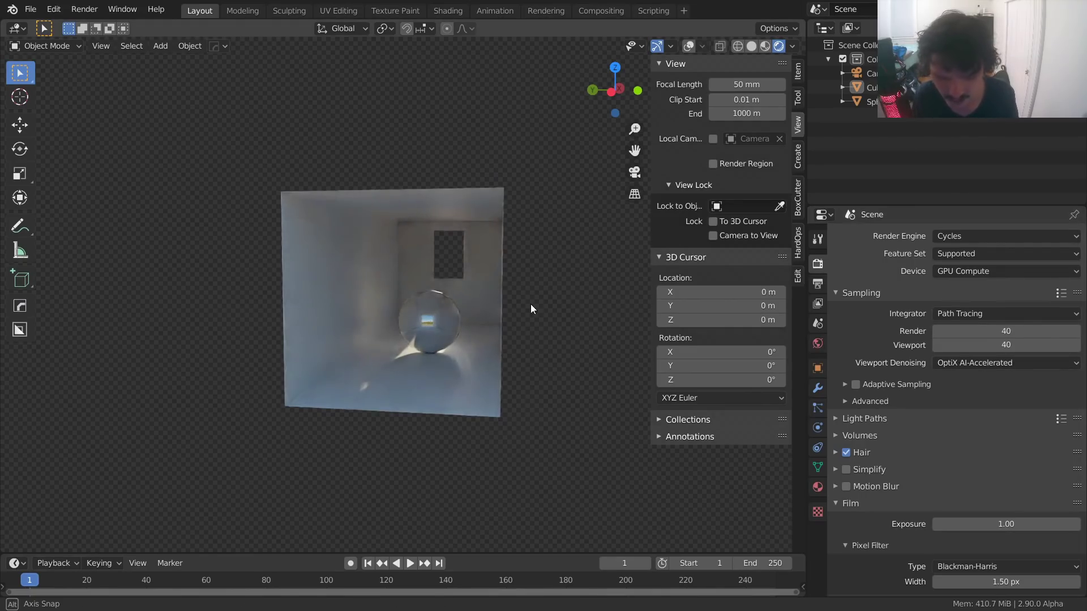
middle_click_drag(531, 304, 525, 313)
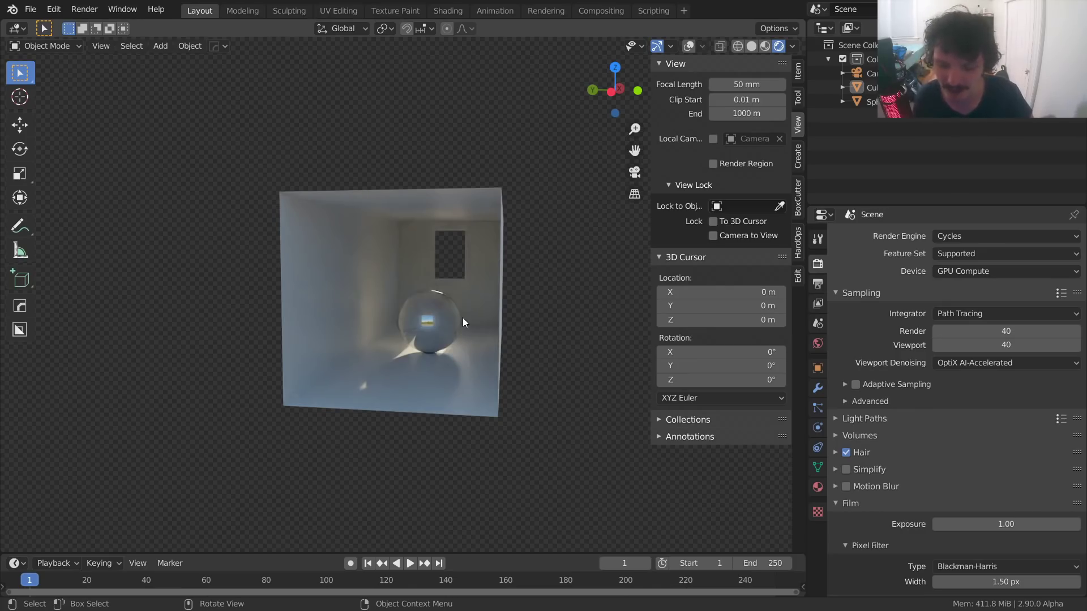
Switch the Cycles render device to CPU.
left_click(997, 272)
left_click(974, 289)
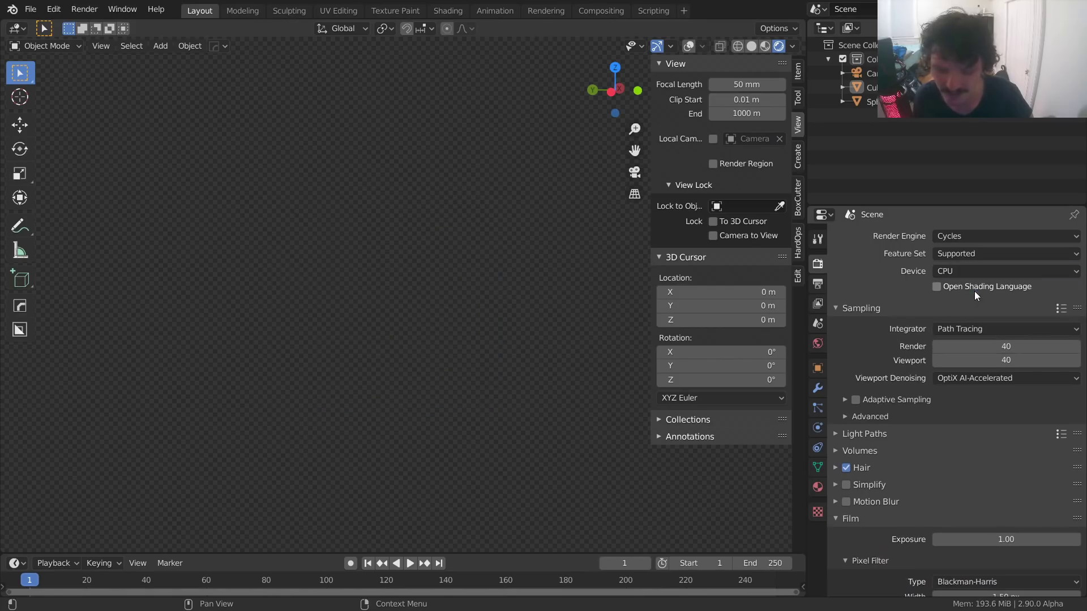